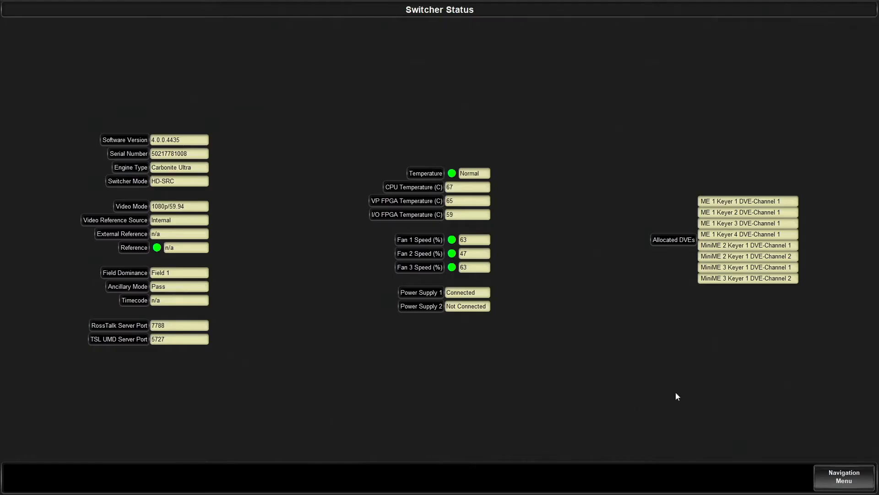
Open the switcher configuration and review the output assignments and the system licenses.
left_click(845, 475)
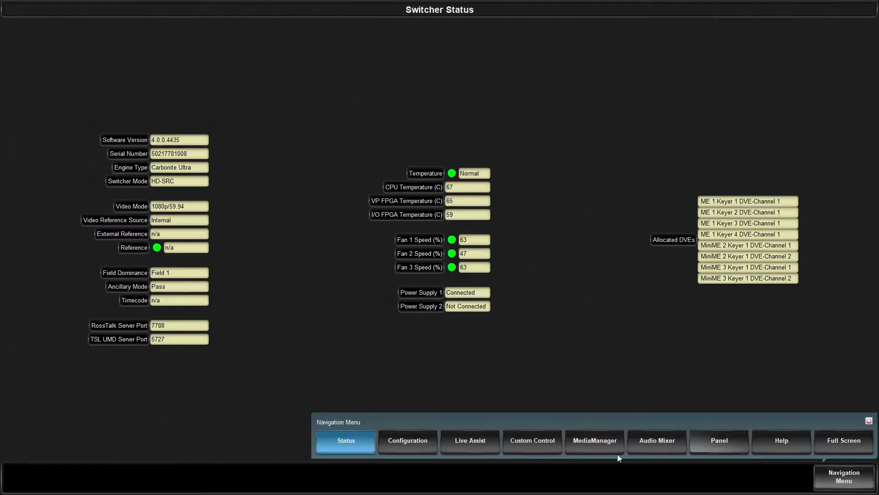
left_click(417, 444)
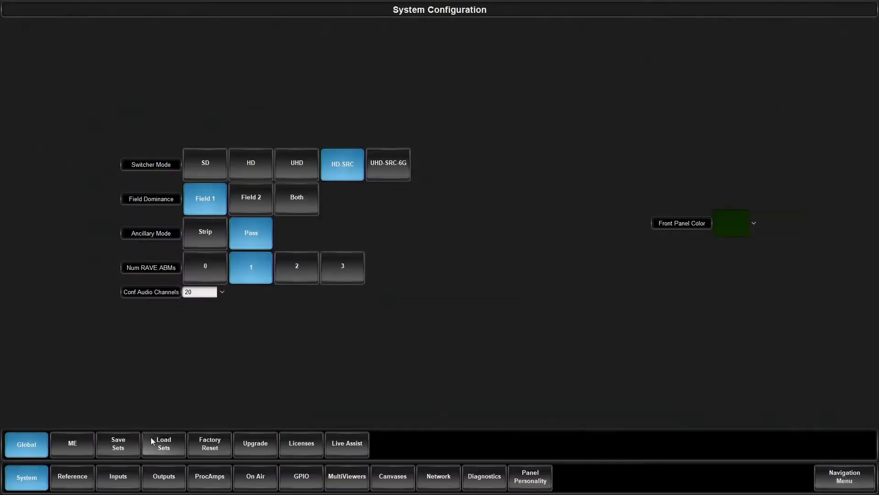
left_click(166, 472)
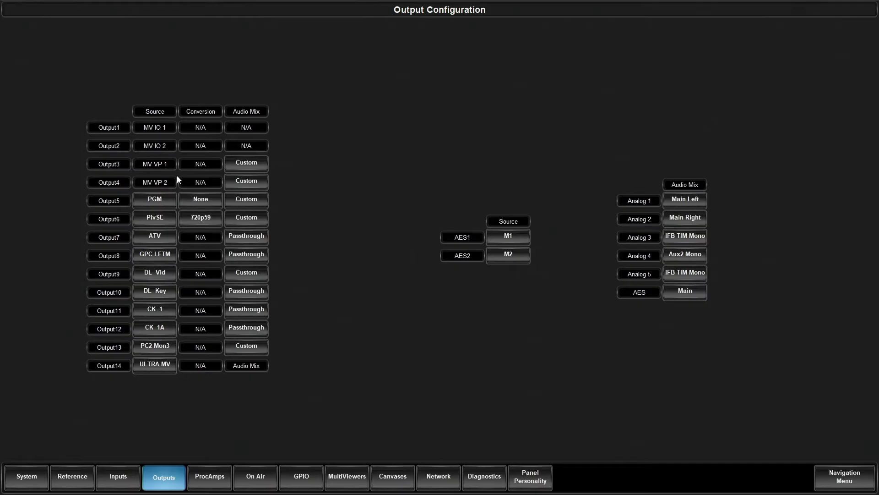
left_click(37, 470)
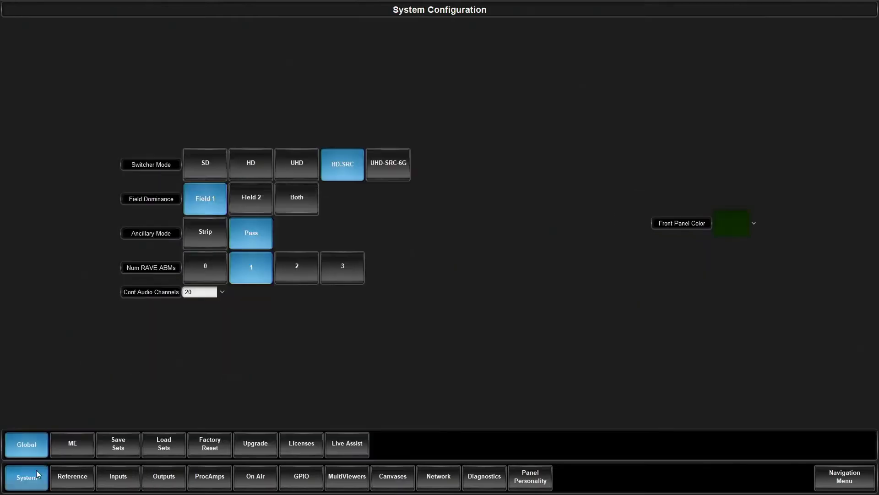
left_click(292, 443)
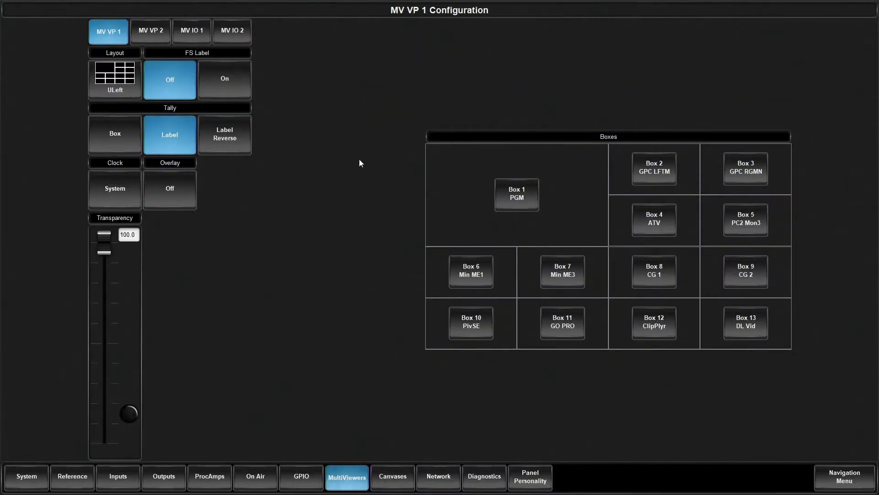
Examine the available layouts for multiviewer MV IO 1 and the output sources offered for its Box 1.
left_click(196, 31)
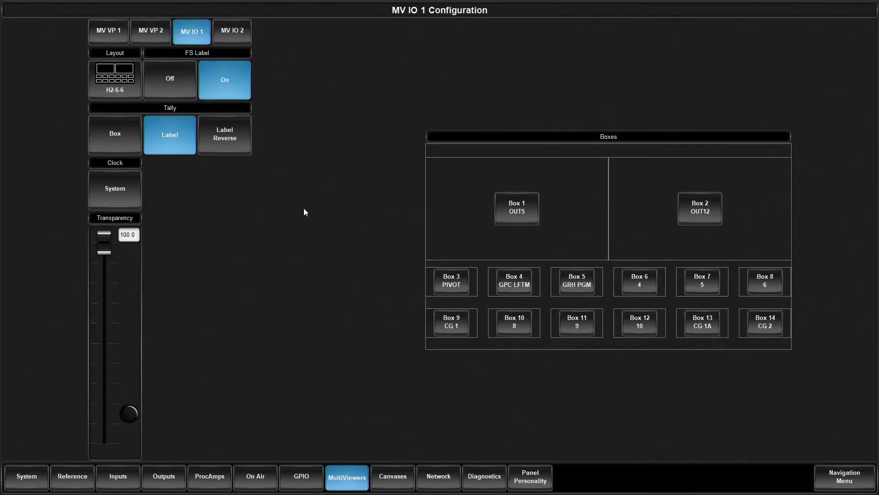
left_click(117, 80)
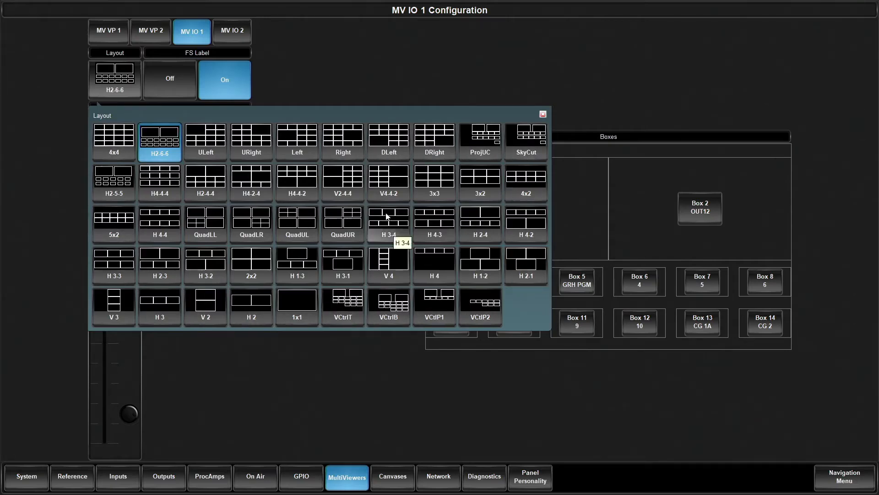
left_click(528, 204)
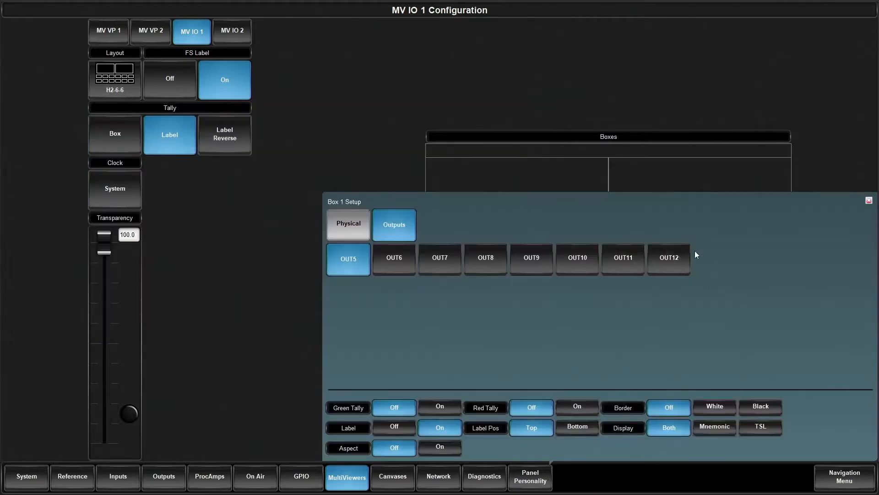
left_click(359, 123)
Compare the physical and output sources for Box 1 of MV IO 1, and turn its Aspect option on.
left_click(533, 215)
left_click(337, 226)
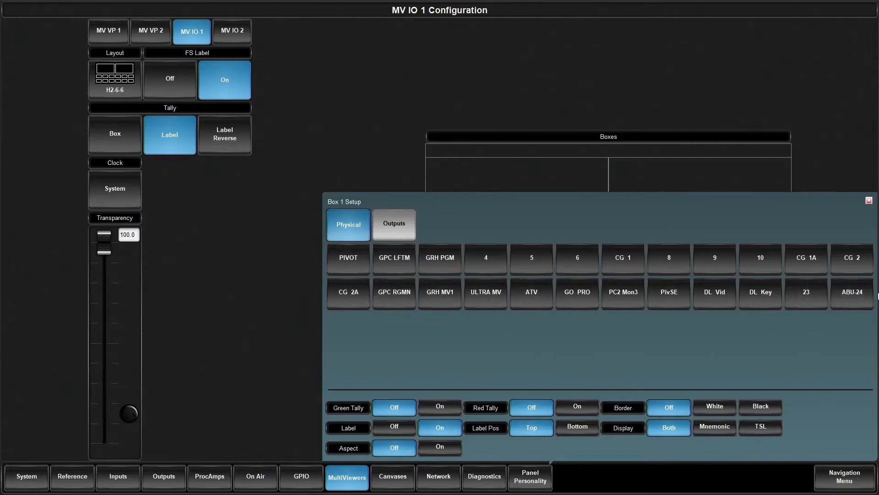
left_click(403, 232)
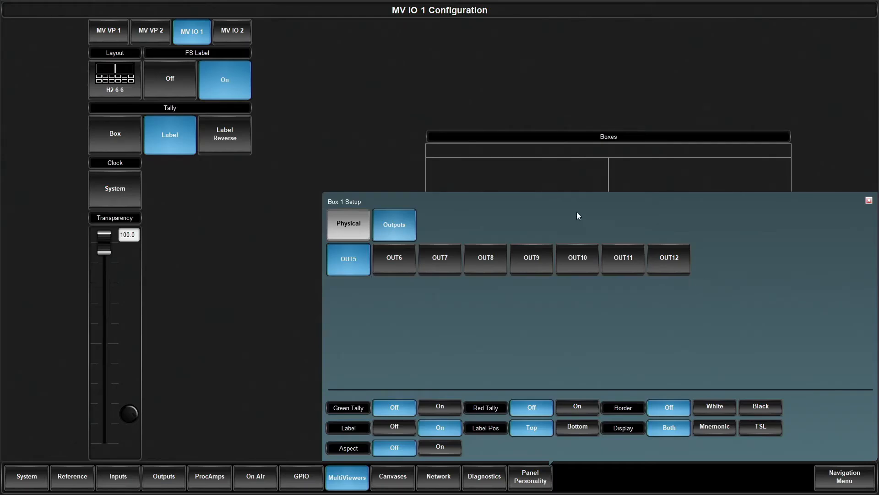
left_click(365, 238)
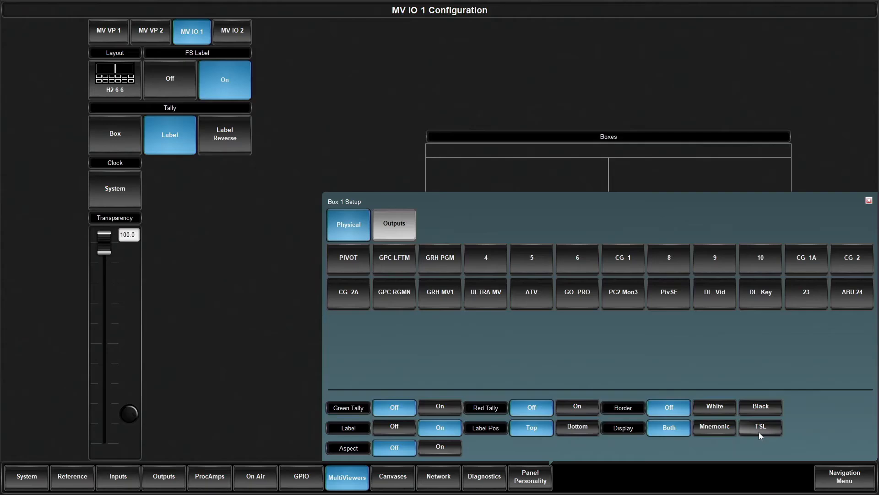
left_click(440, 447)
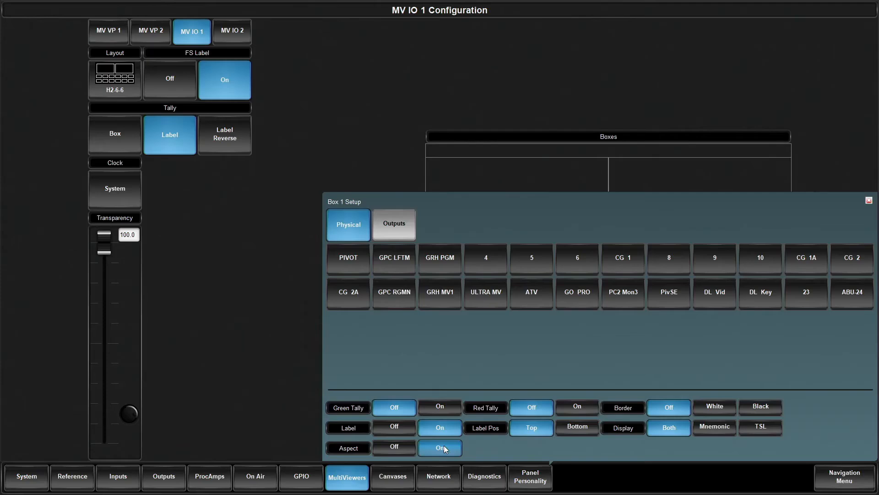
left_click(269, 398)
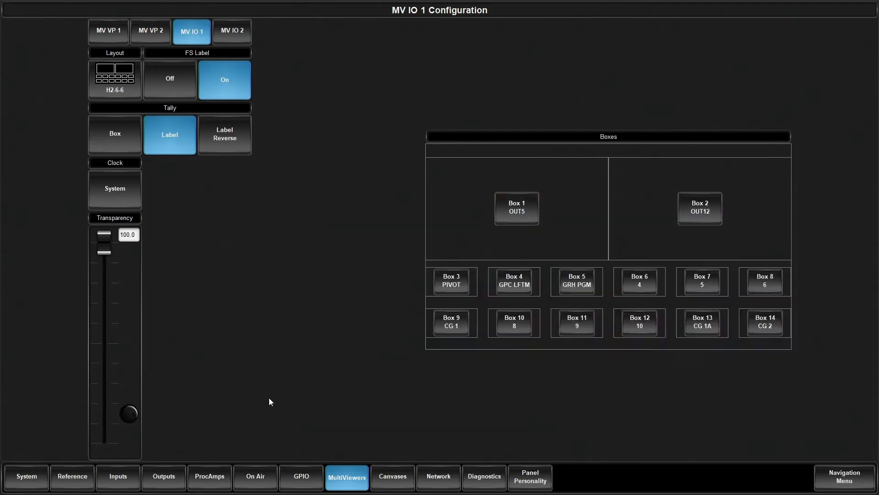
Try the FS Label setting of MV IO 1 on and off, leaving it set to Off.
left_click(179, 77)
left_click(222, 74)
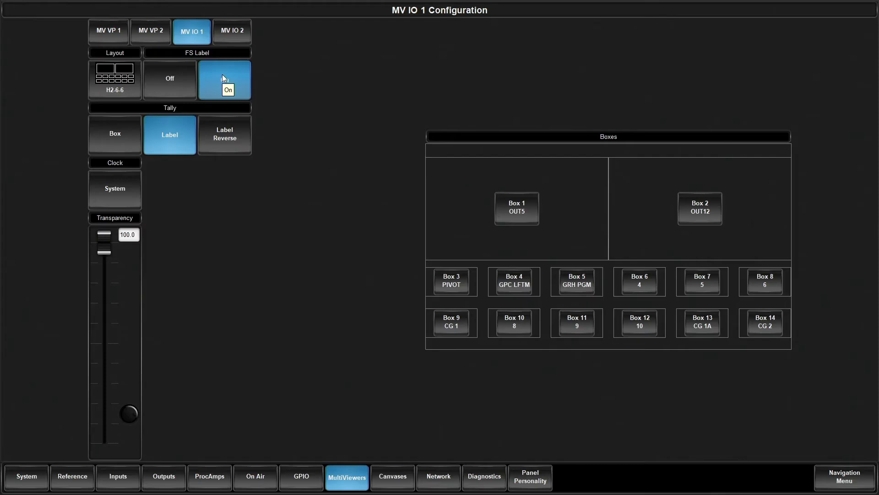
left_click(173, 87)
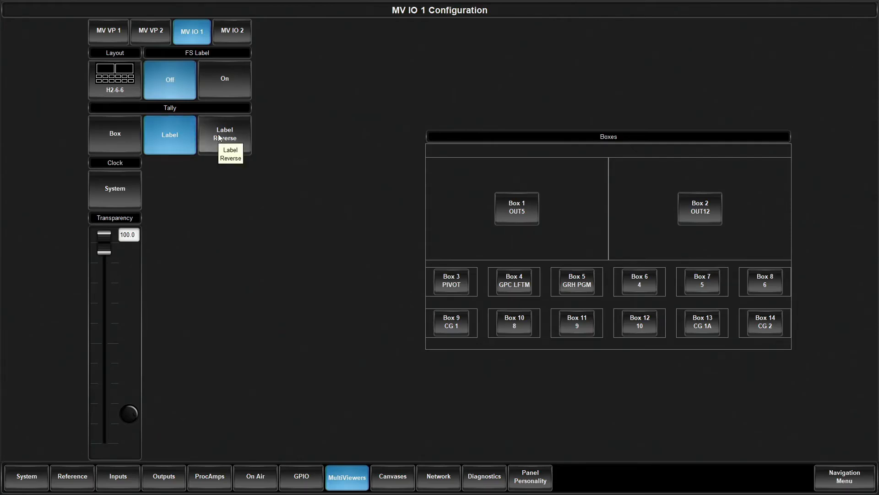
Review the clock setup of MV IO 1, covering the Timecode and System modes, the color options and the position settings.
left_click(126, 188)
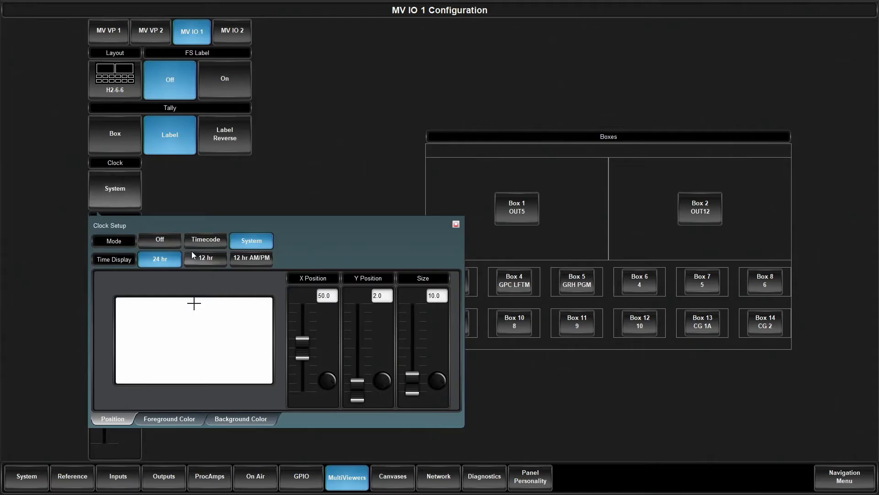
left_click(202, 241)
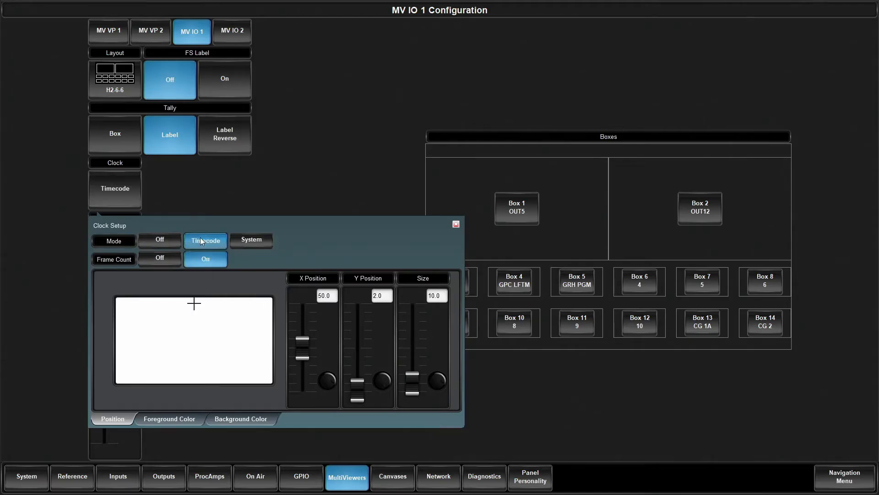
left_click(255, 241)
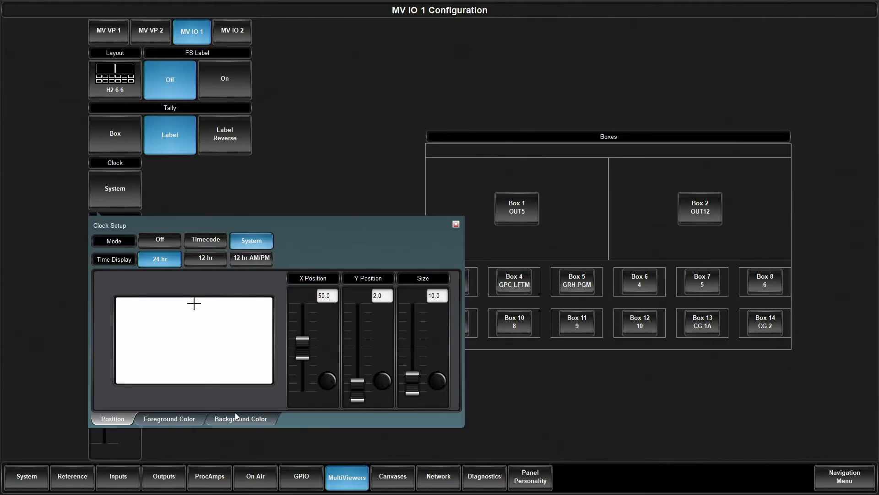
left_click(194, 419)
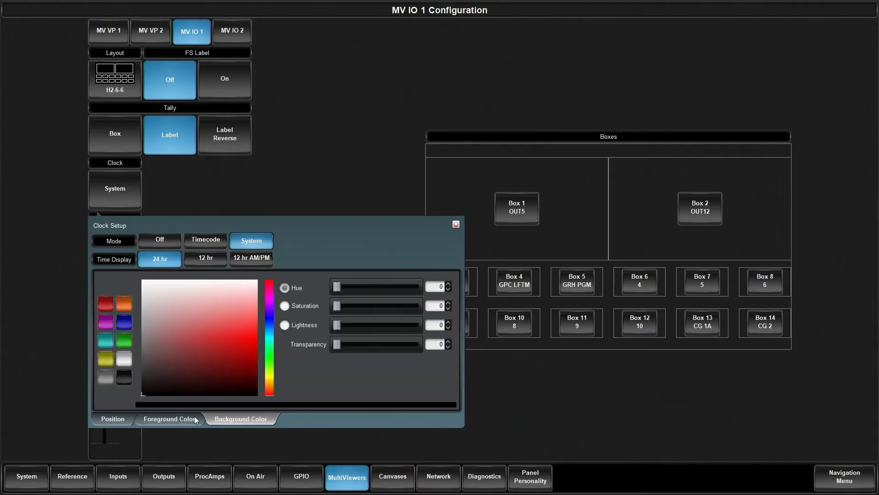
left_click(129, 419)
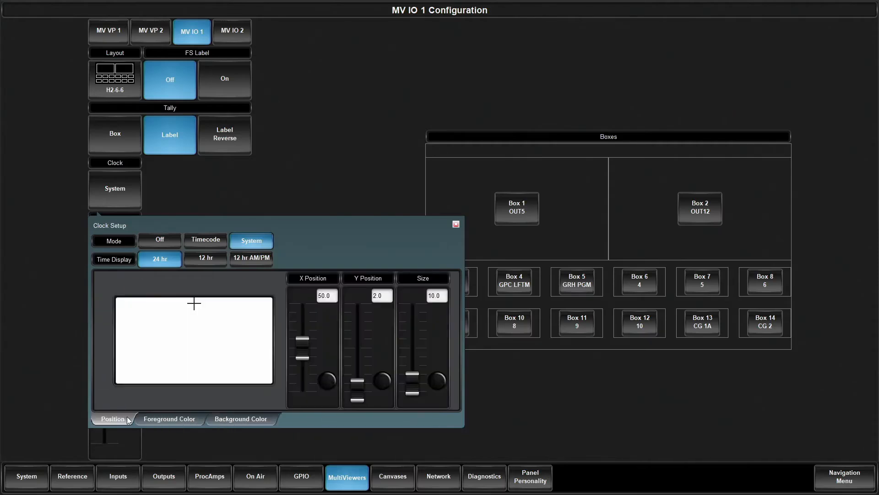
left_click(355, 154)
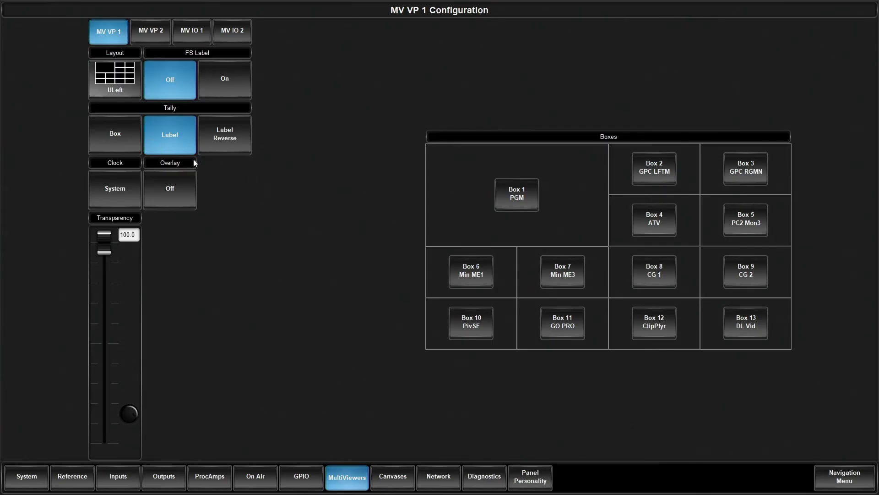
Examine the layouts for MV VP 1 and Box 1's source categories: Physical, Internal, Auxes, ME Follows, MiniMe Follows and Canvas Follows.
left_click(113, 84)
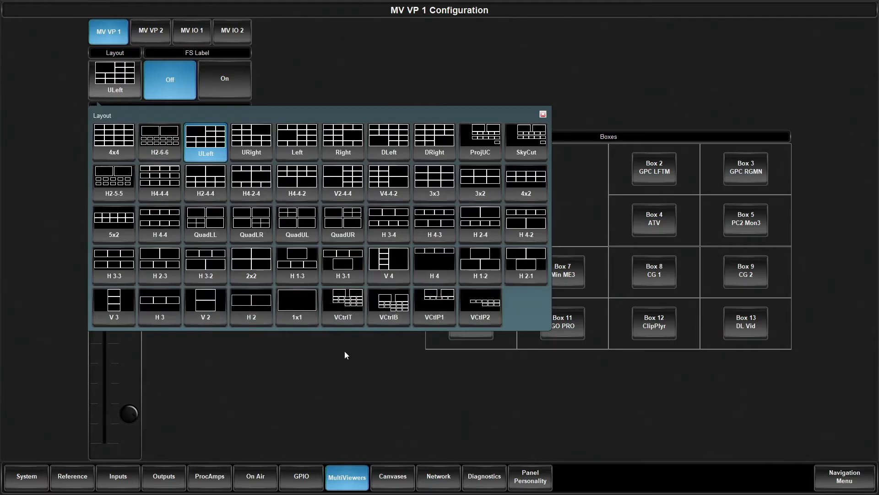
left_click(336, 363)
left_click(532, 199)
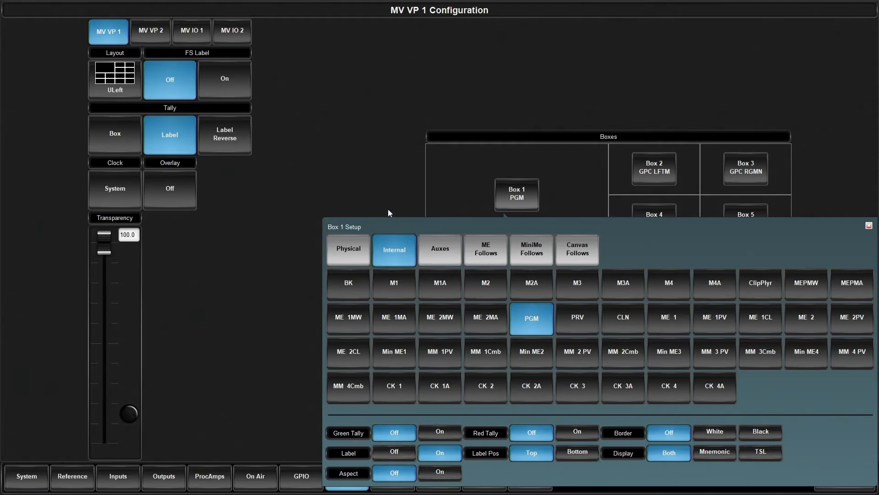
left_click(366, 248)
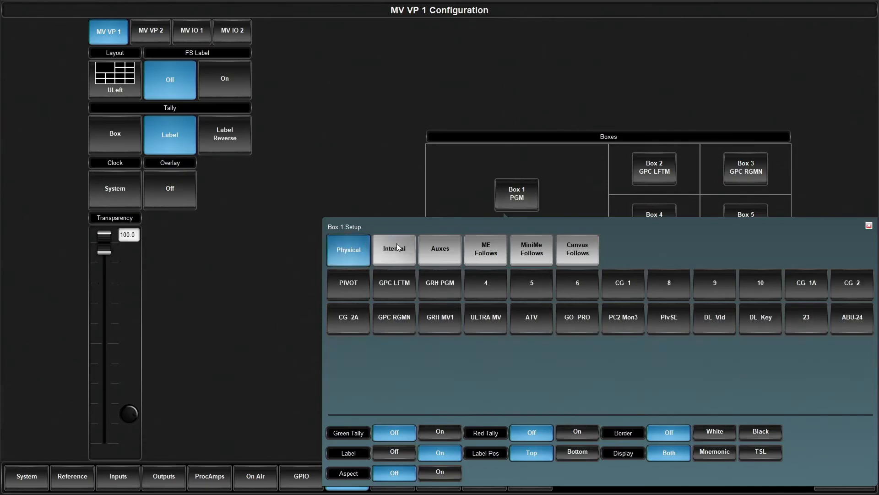
left_click(397, 243)
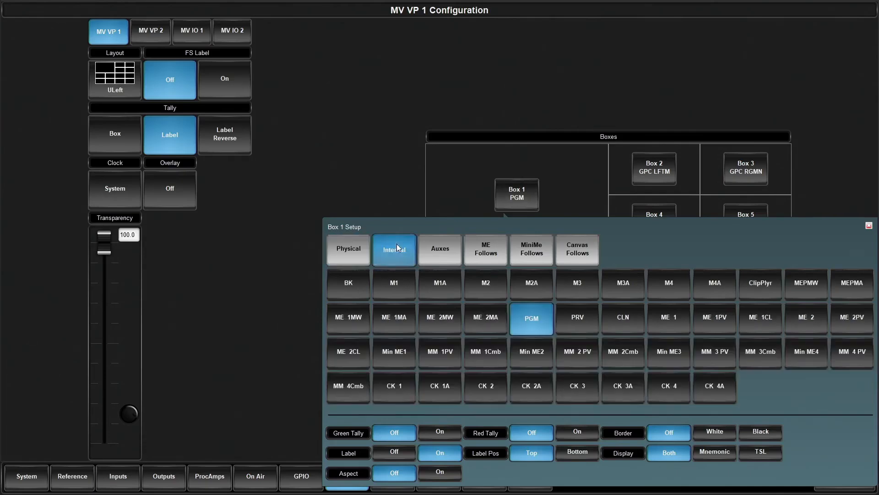
left_click(448, 259)
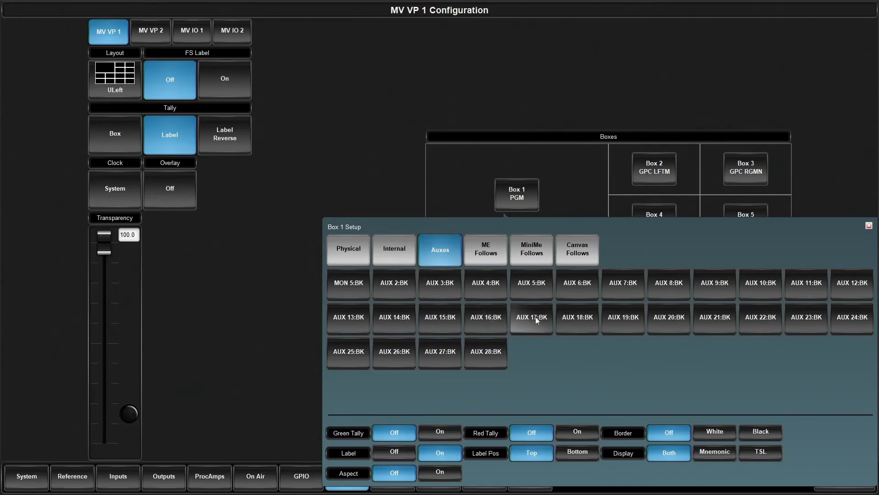
left_click(493, 251)
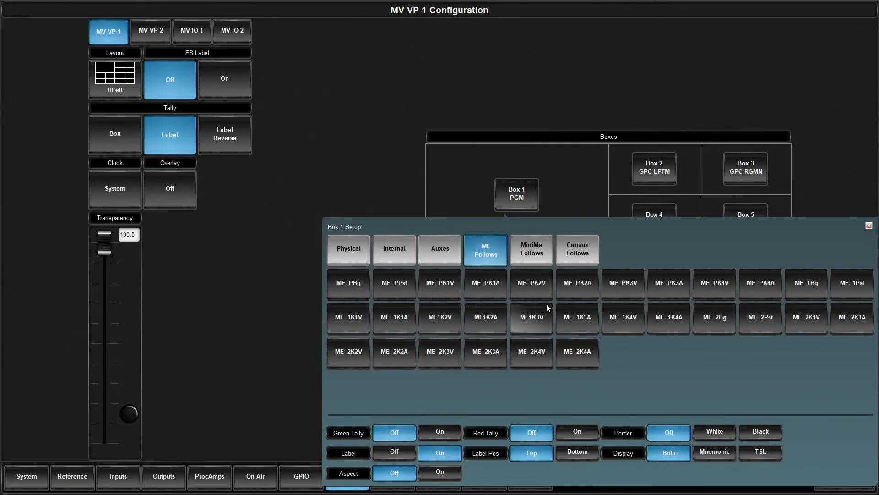
left_click(529, 258)
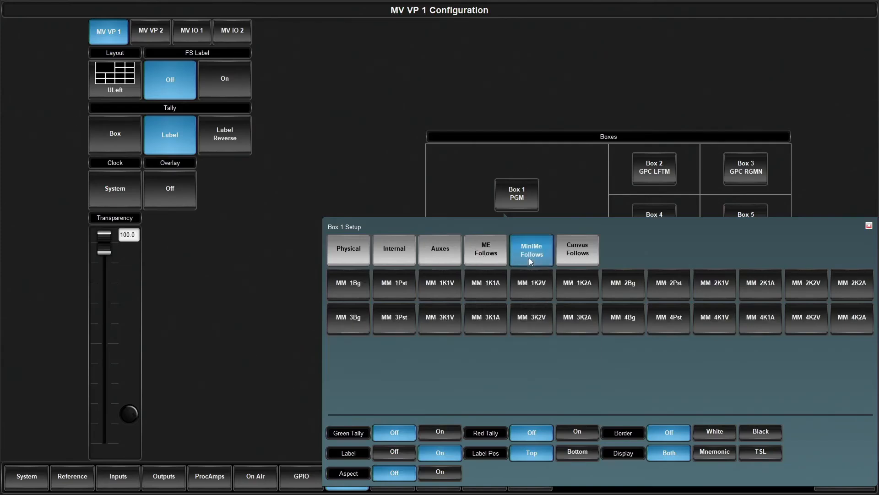
left_click(596, 257)
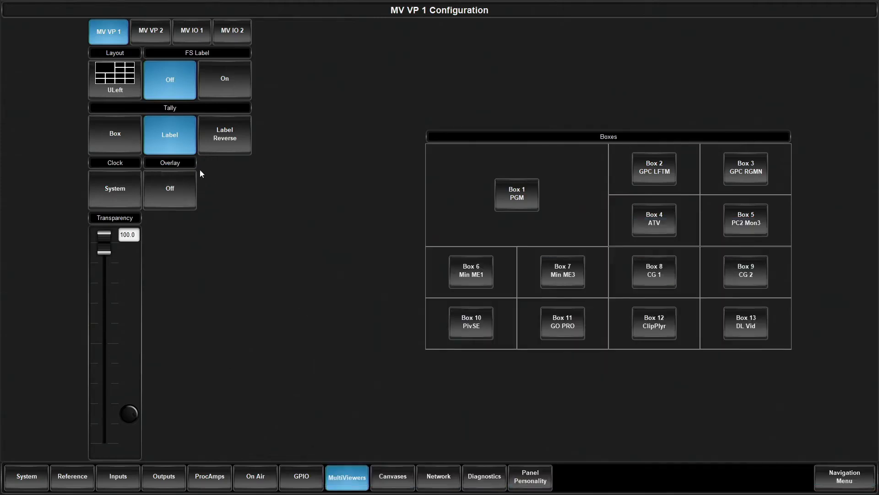
Turn on the overlay for MV VP 1 and set its layout to VCtrlT.
left_click(184, 194)
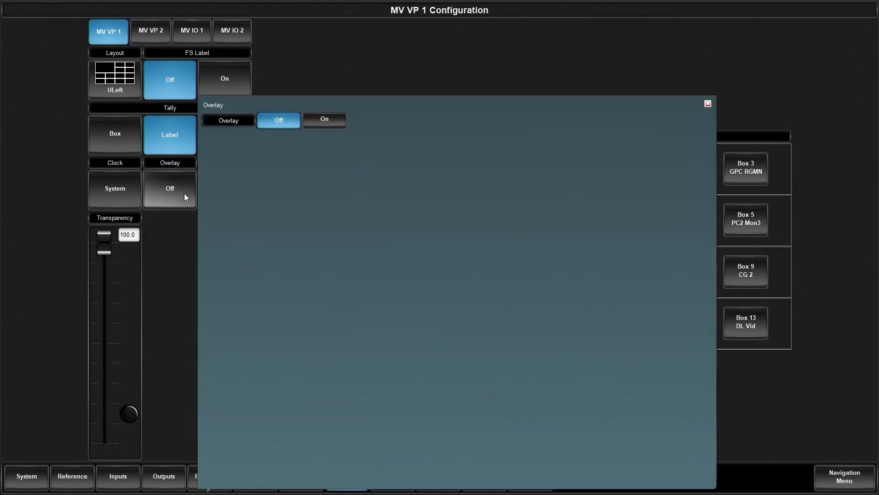
left_click(345, 120)
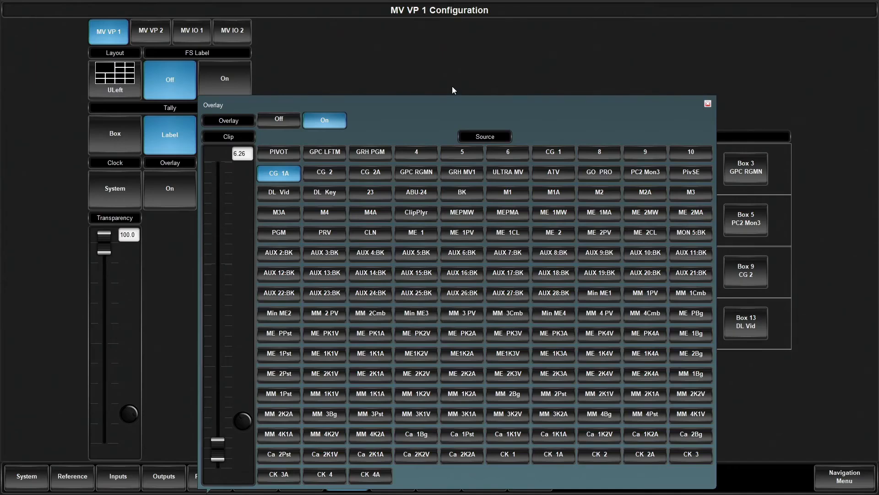
left_click(115, 78)
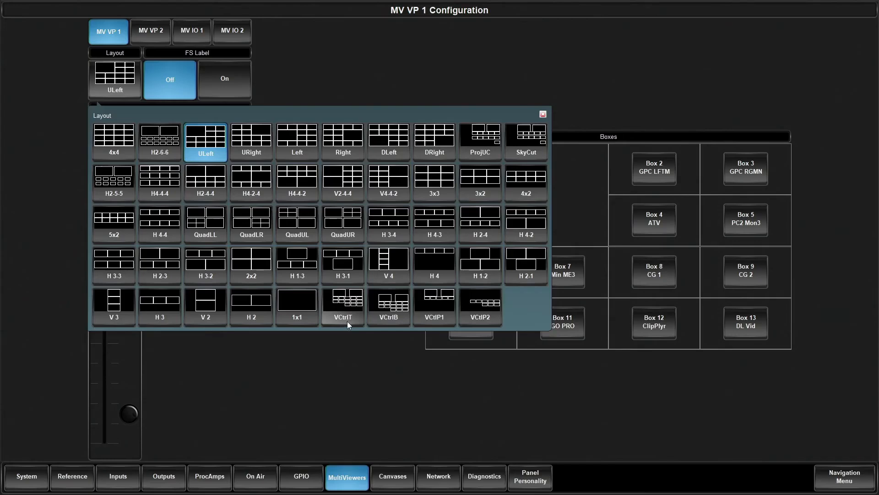
left_click(352, 309)
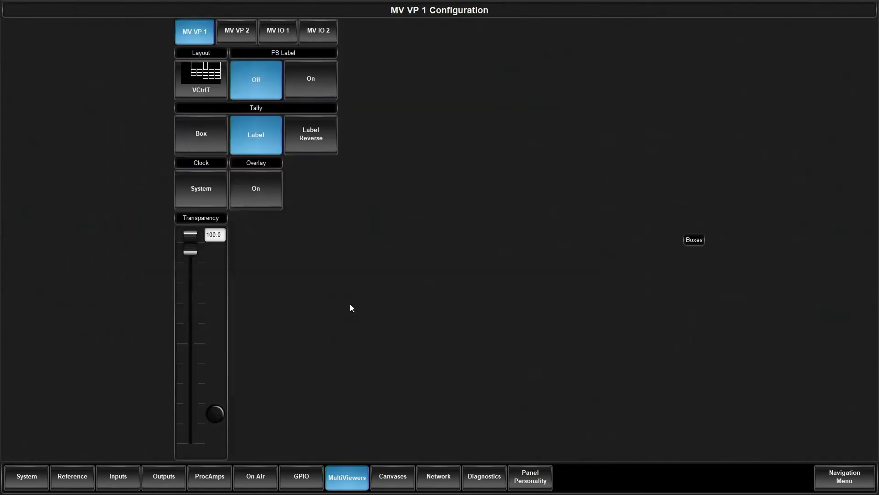